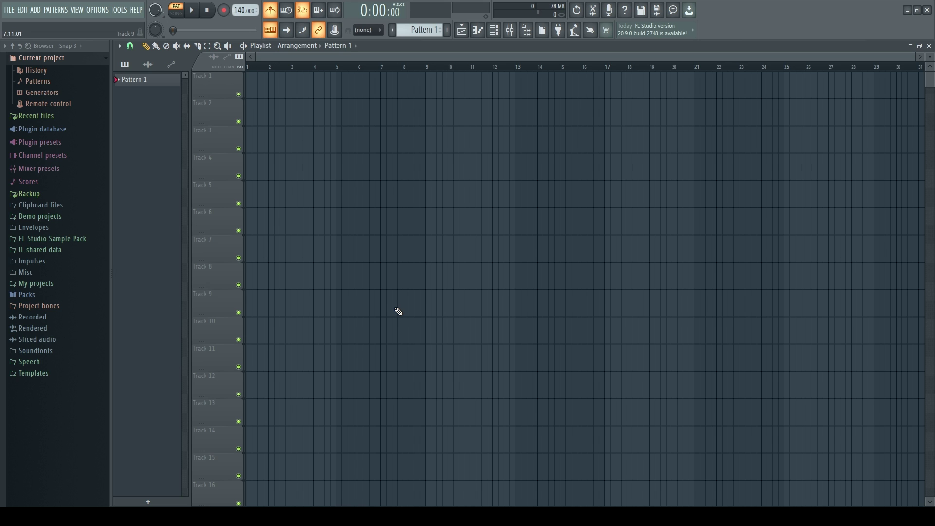
- Add an FL Keys channel to the channel rack, open its piano roll and widen the browser area
{"action": "left_click", "coordinate": [494, 30]}
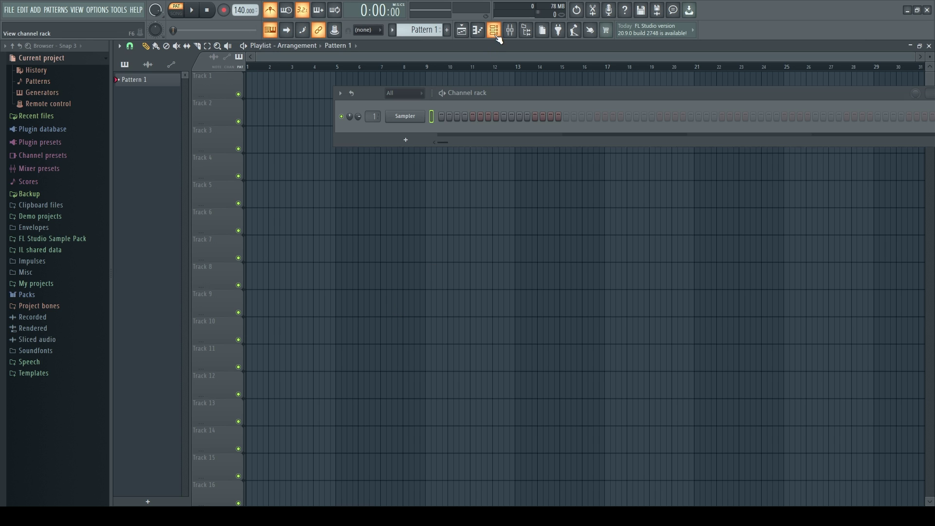
{"action": "left_click", "coordinate": [415, 140]}
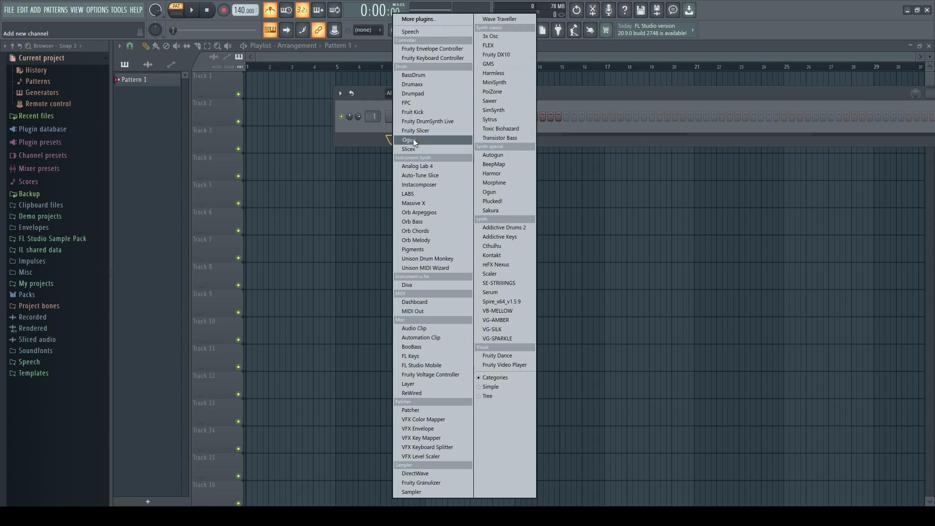
{"action": "left_click", "coordinate": [436, 356]}
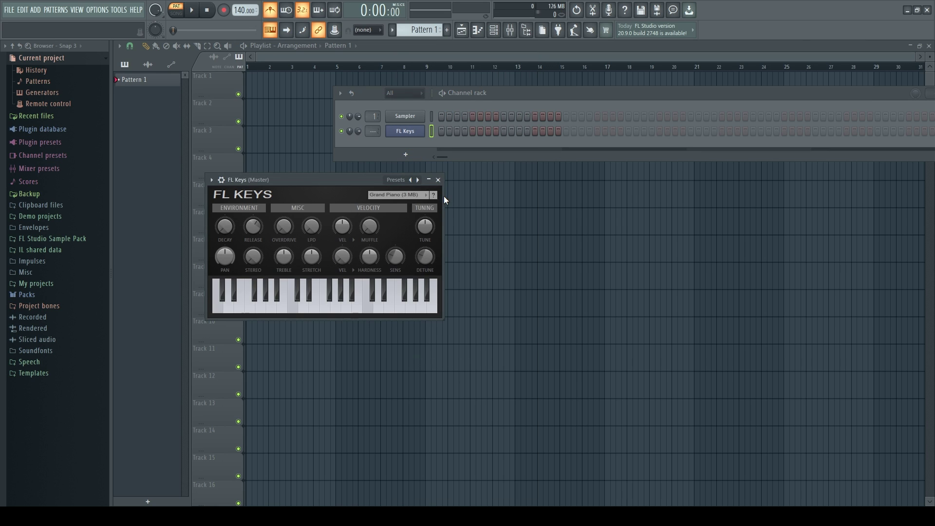
{"action": "right_click", "coordinate": [415, 131]}
{"action": "left_click", "coordinate": [452, 130]}
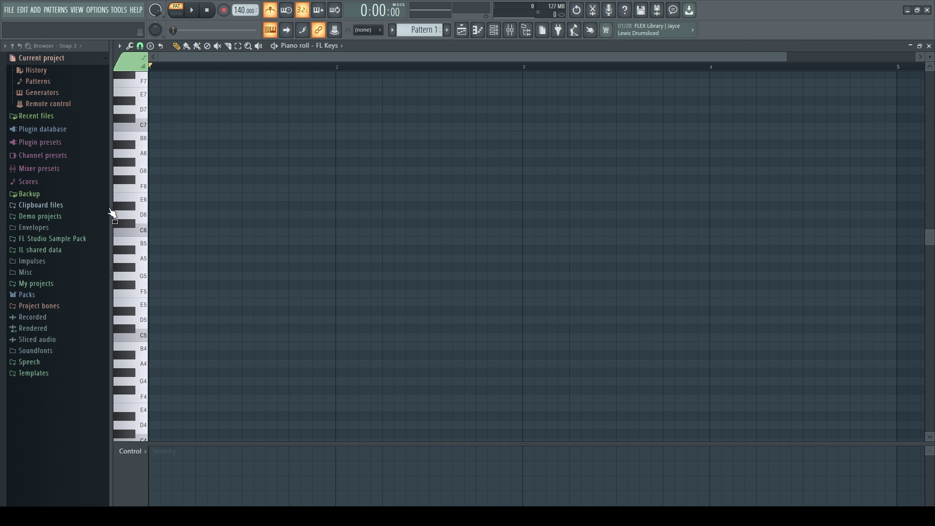
{"action": "left_click_drag", "start_coordinate": [109, 207], "coordinate": [193, 207]}
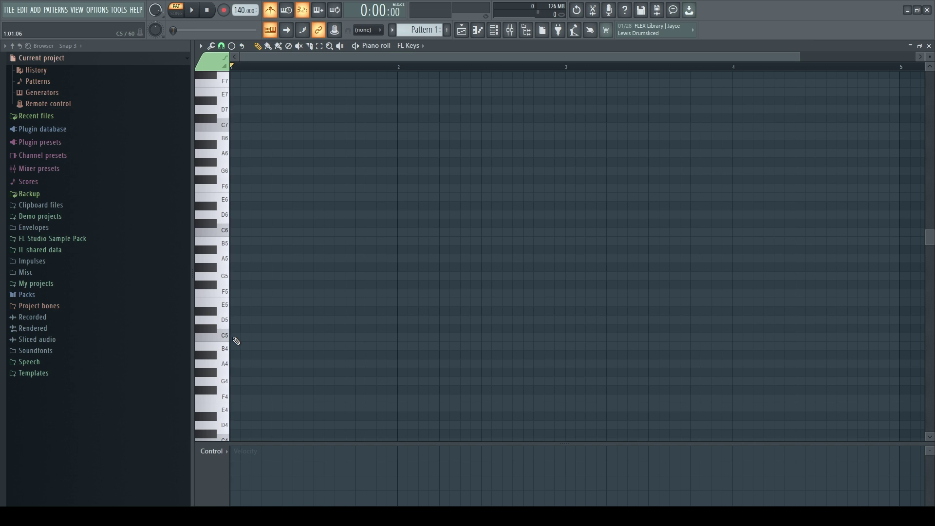
- Draw a C major triad in bar 1 with one-bar notes on C5, E5 and G5
{"action": "left_click", "coordinate": [235, 338]}
{"action": "left_click_drag", "start_coordinate": [250, 336], "coordinate": [400, 337]}
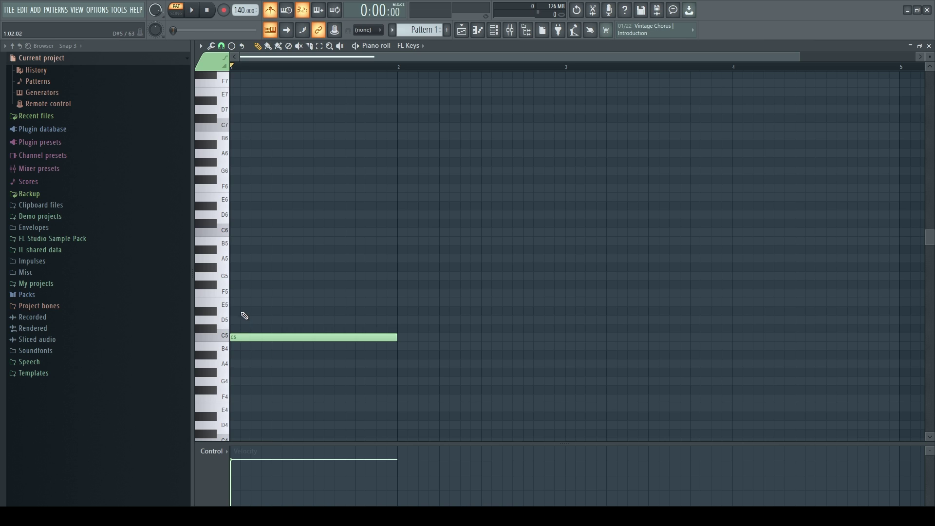
{"action": "left_click", "coordinate": [234, 302]}
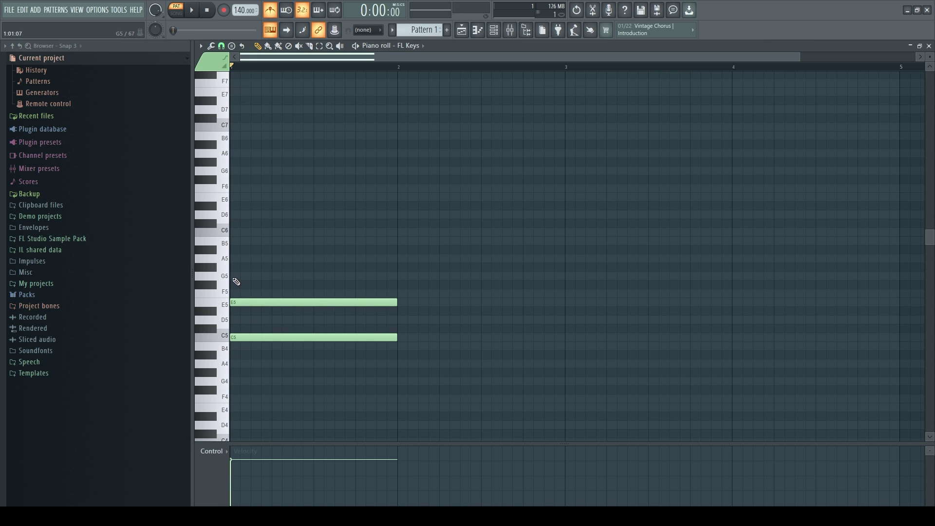
{"action": "left_click", "coordinate": [234, 277]}
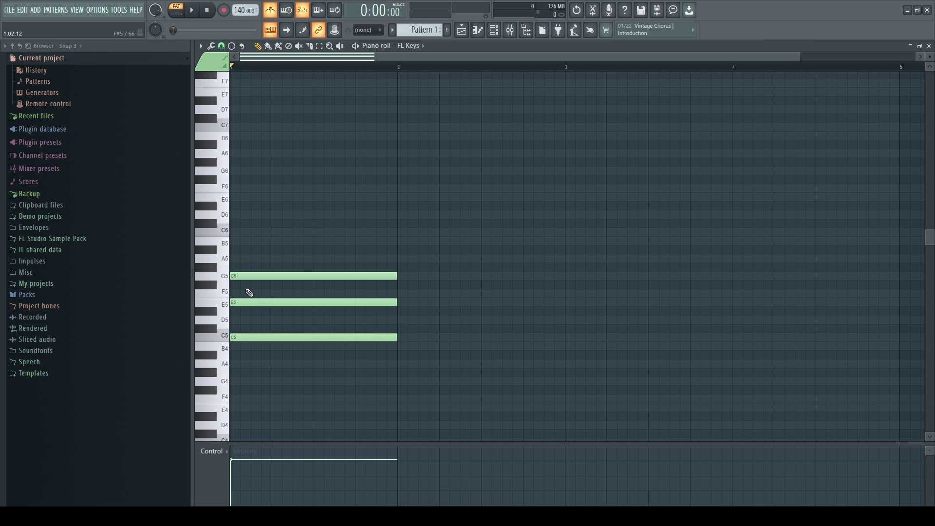
- Rebuild the bar 1 chord as a C minor 9th: delete E5 and G5, and add D#5, G5, A#5 and D6 above C5
{"action": "right_click", "coordinate": [258, 276]}
{"action": "right_click", "coordinate": [260, 302]}
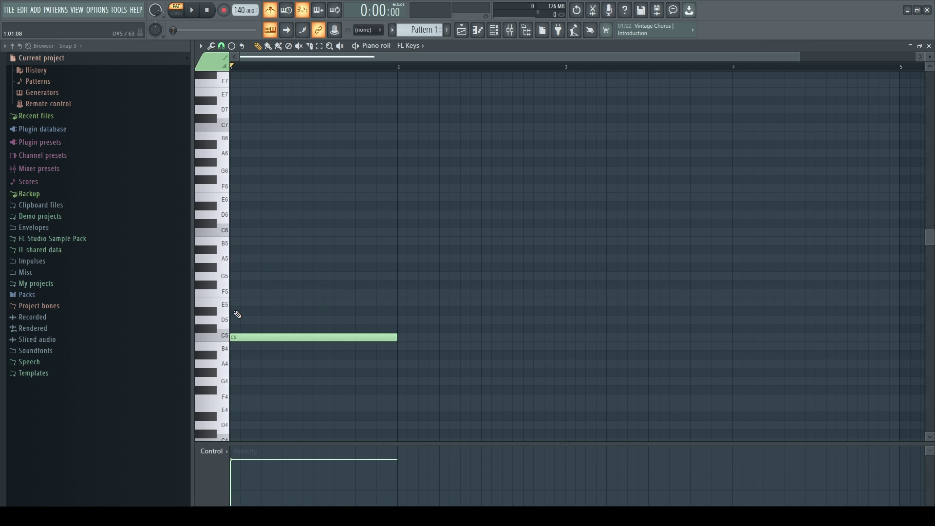
{"action": "left_click", "coordinate": [238, 312]}
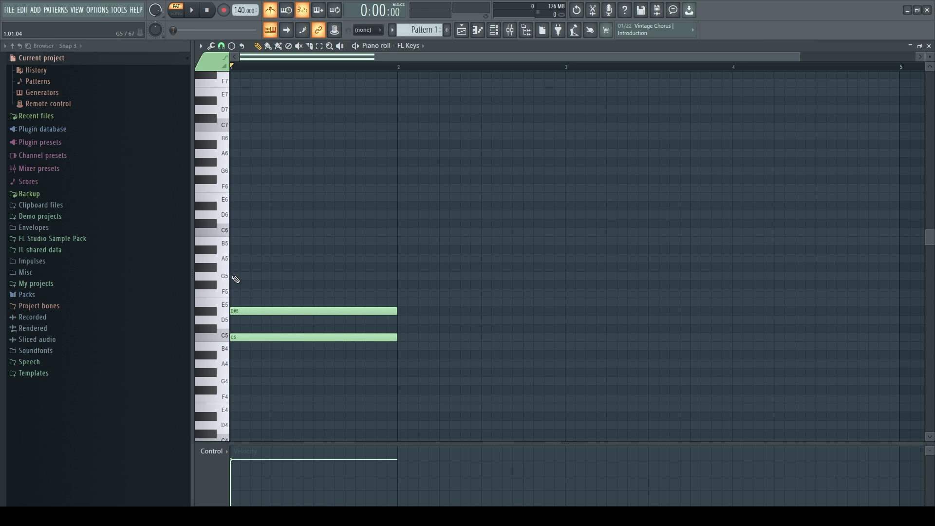
{"action": "left_click", "coordinate": [235, 277]}
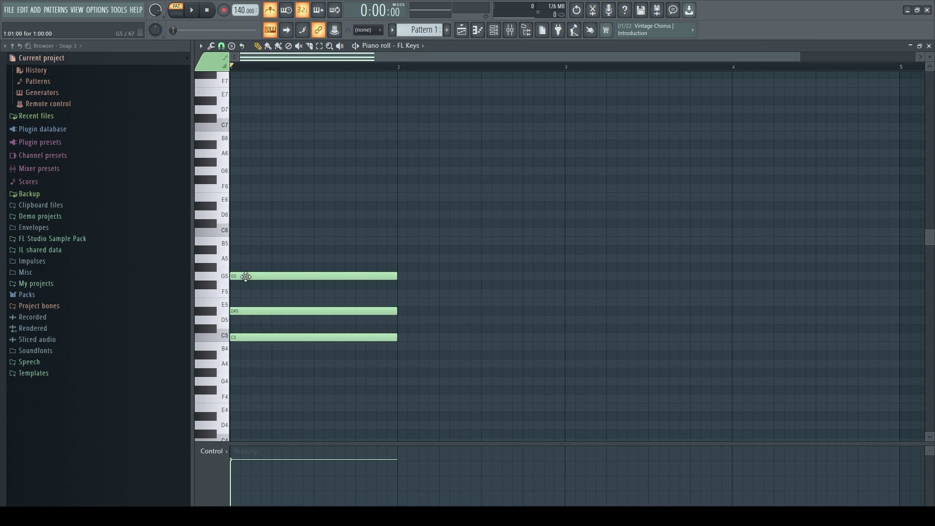
{"action": "left_click", "coordinate": [235, 250]}
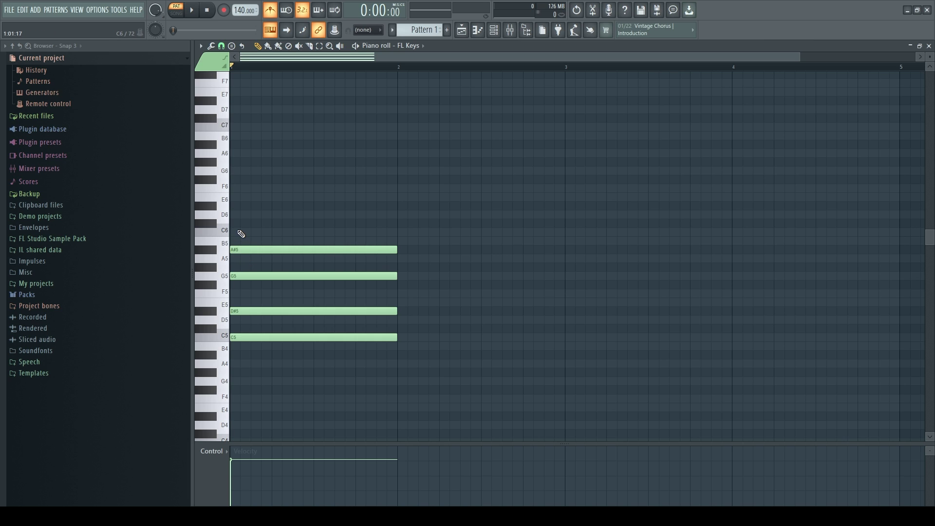
{"action": "left_click", "coordinate": [234, 215]}
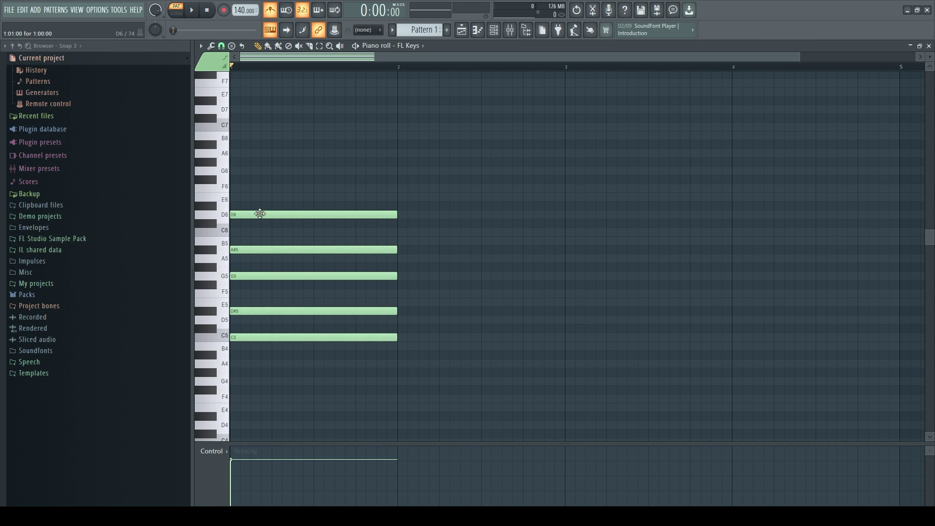
- Stamp a Minor chord rooted on C5 at the start of bar 2
{"action": "left_click", "coordinate": [231, 46]}
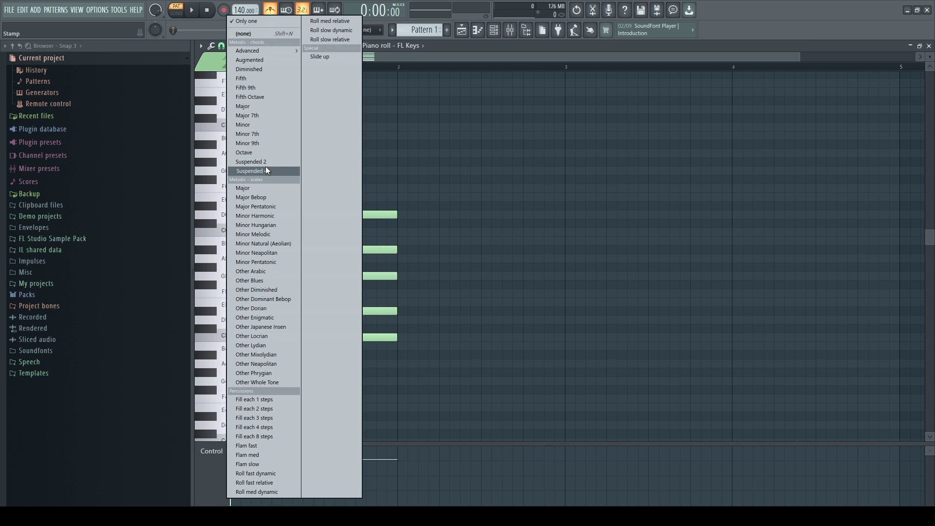
{"action": "left_click", "coordinate": [253, 125]}
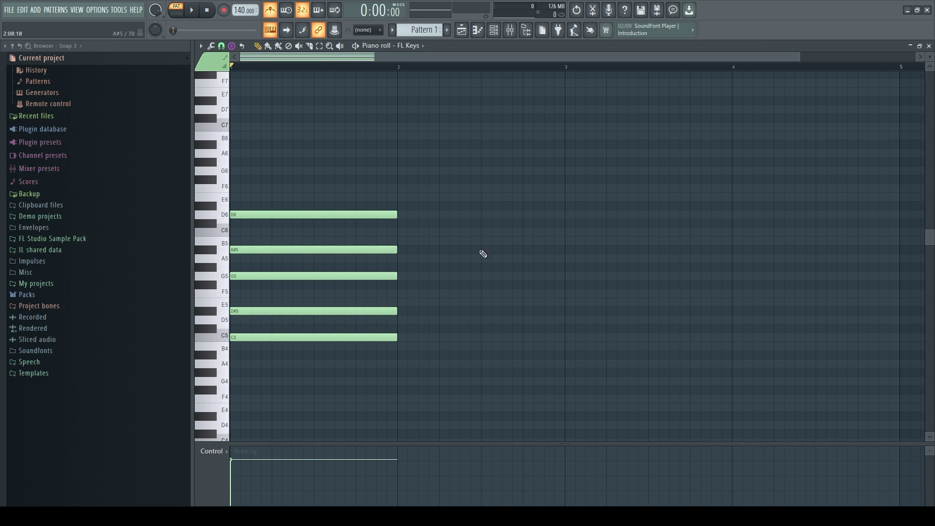
{"action": "left_click", "coordinate": [402, 337]}
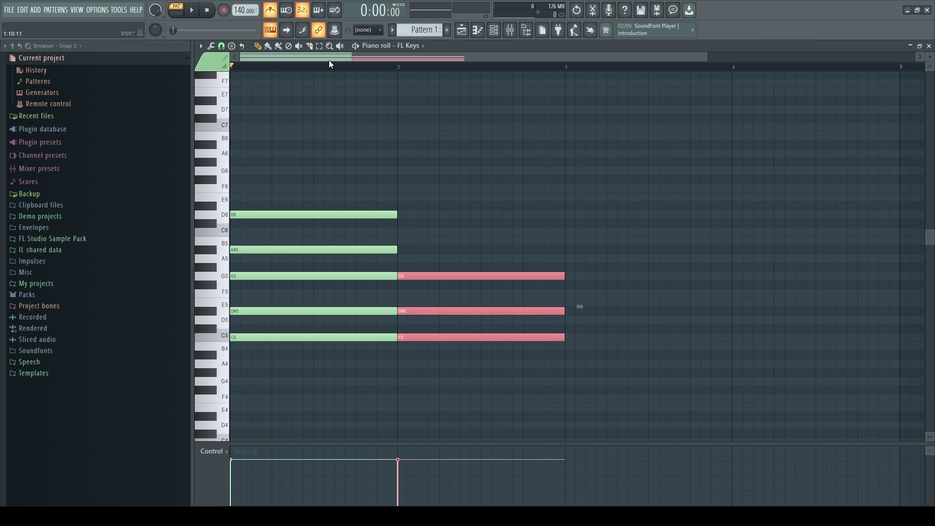
- Ungroup the stamped minor chord in bar 2 and shift its G5 note two steps forward on its own
{"action": "left_click", "coordinate": [320, 46]}
{"action": "left_click_drag", "start_coordinate": [467, 211], "coordinate": [491, 380]}
{"action": "left_click", "coordinate": [200, 46]}
{"action": "mouse_move", "coordinate": [220, 132]}
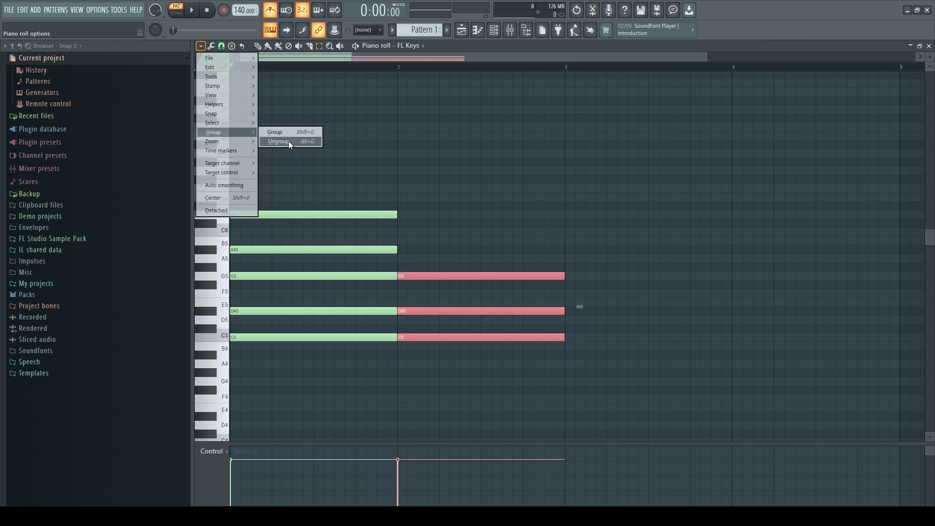
{"action": "left_click", "coordinate": [288, 141]}
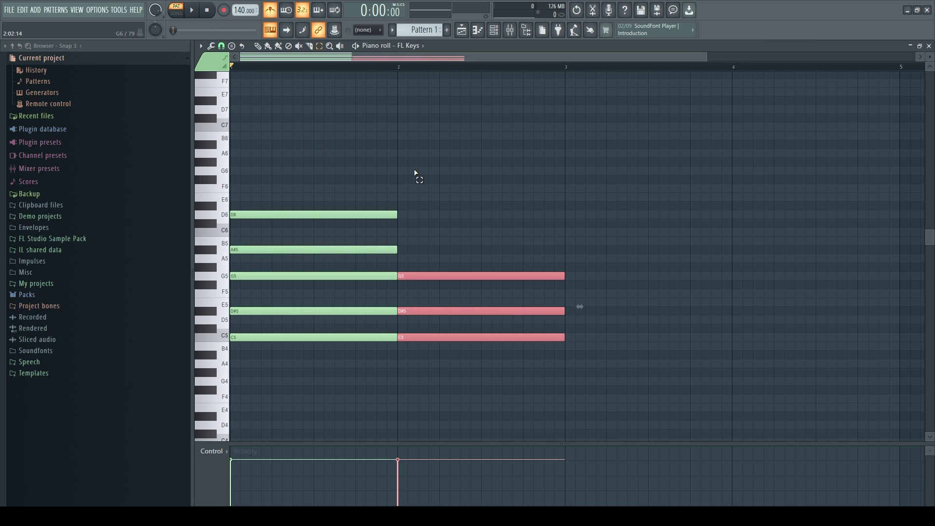
{"action": "left_click", "coordinate": [258, 46]}
{"action": "left_click", "coordinate": [409, 68]}
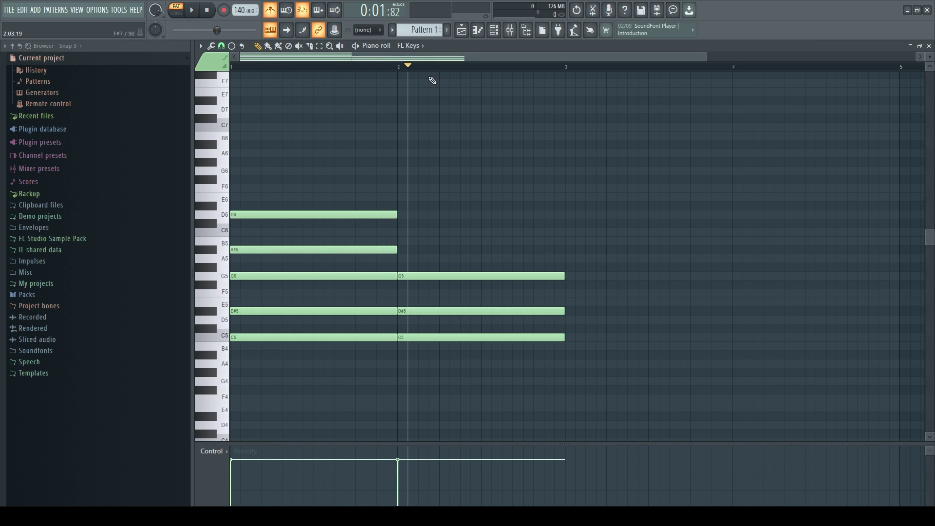
{"action": "left_click_drag", "start_coordinate": [411, 275], "coordinate": [432, 275]}
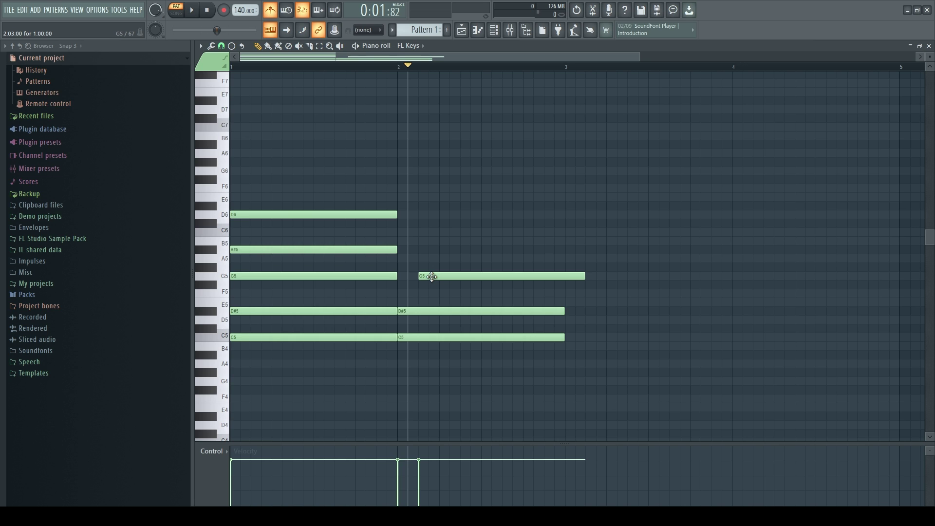
- Delete the ungrouped G5, D#5 and C5 notes of the stamped minor chord
{"action": "right_click", "coordinate": [440, 276]}
{"action": "right_click", "coordinate": [448, 311]}
{"action": "right_click", "coordinate": [449, 337]}
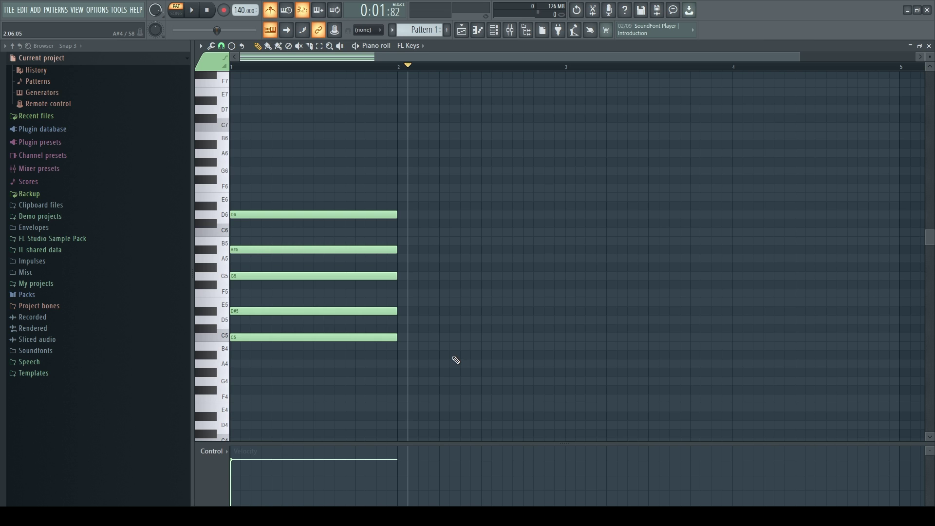
- Stamp a Minor 7th chord rooted on C5 at the start of bar 2, and delete it again
{"action": "left_click", "coordinate": [232, 46]}
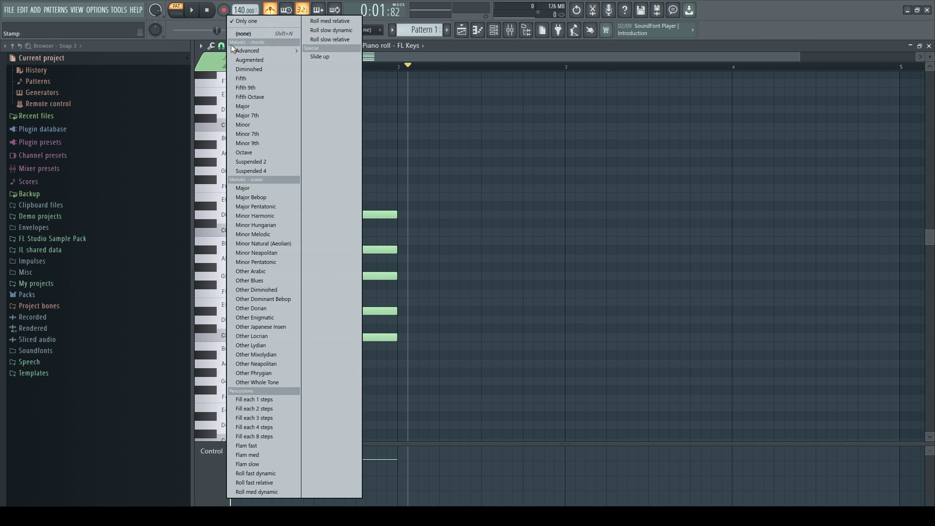
{"action": "left_click", "coordinate": [262, 134]}
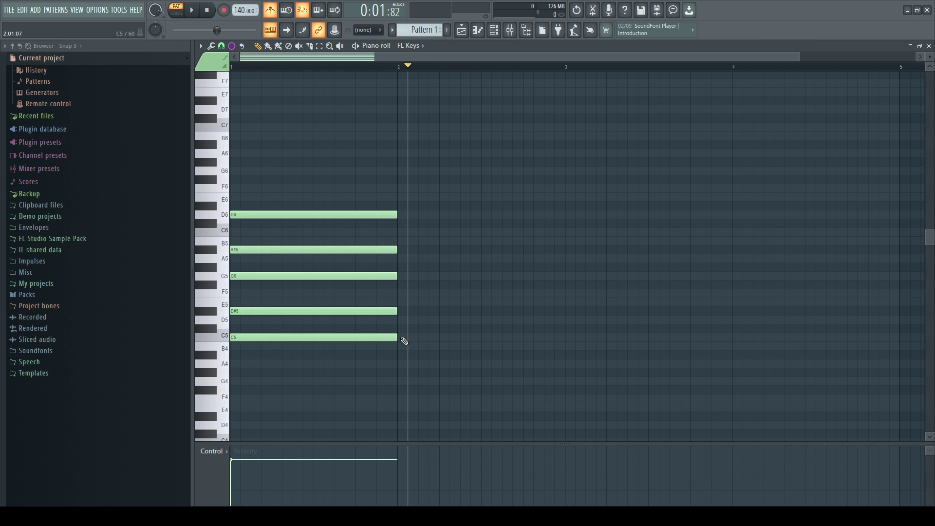
{"action": "left_click", "coordinate": [401, 336]}
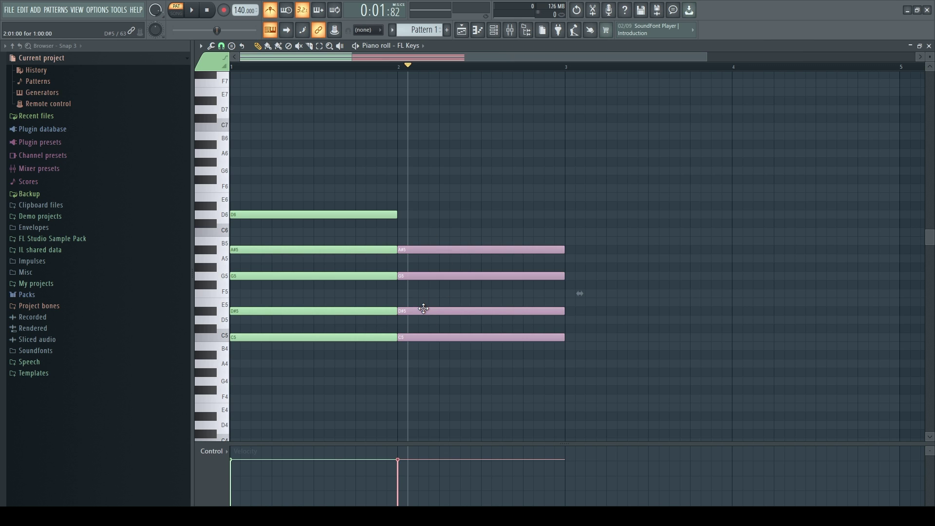
{"action": "right_click", "coordinate": [442, 226]}
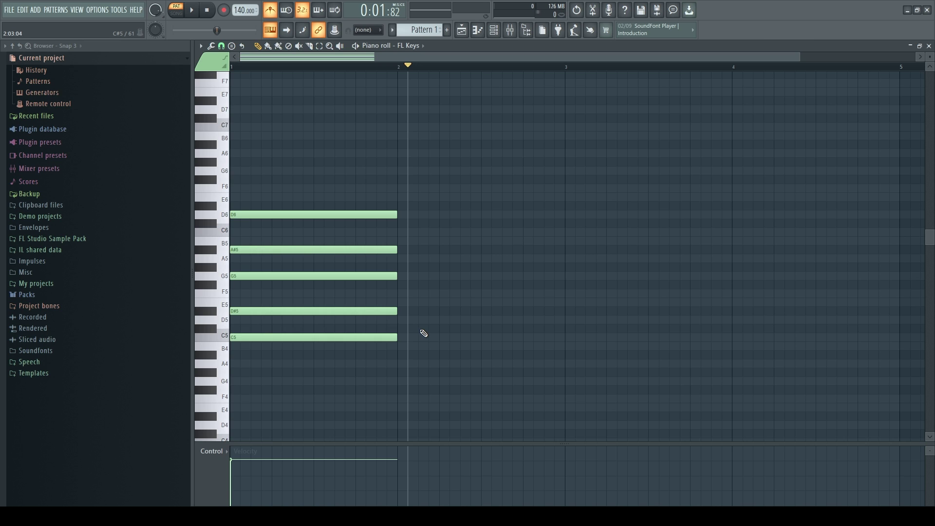
- Stamp a Minor 9th chord rooted on C5 at the start of bar 2, and remove it again
{"action": "left_click", "coordinate": [235, 51]}
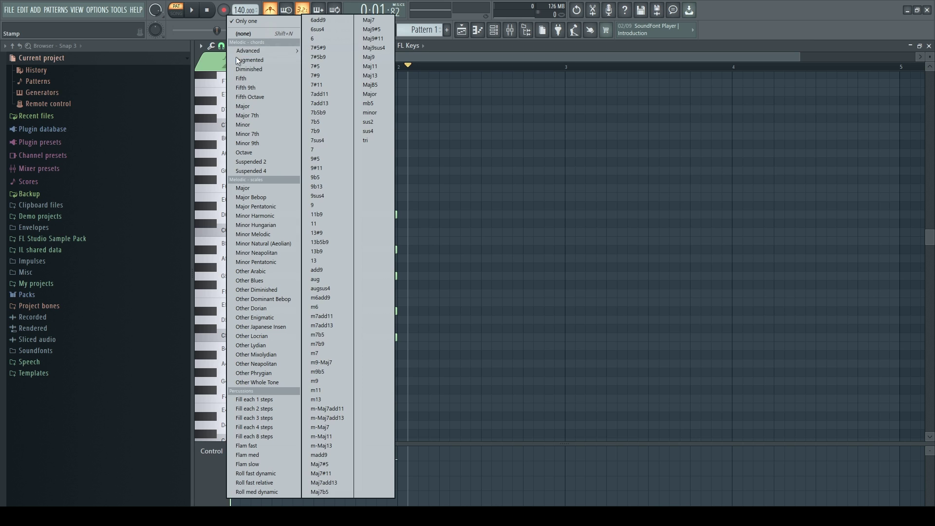
{"action": "left_click", "coordinate": [263, 144]}
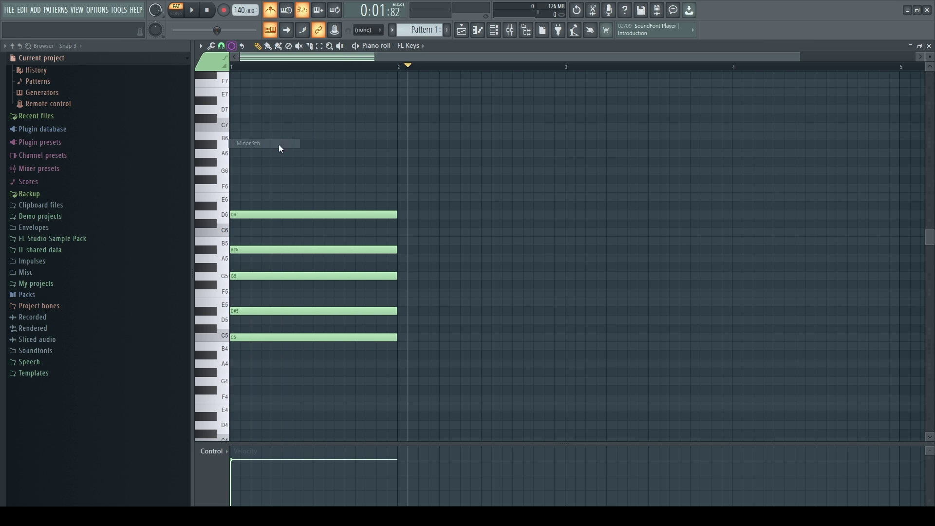
{"action": "left_click", "coordinate": [401, 338]}
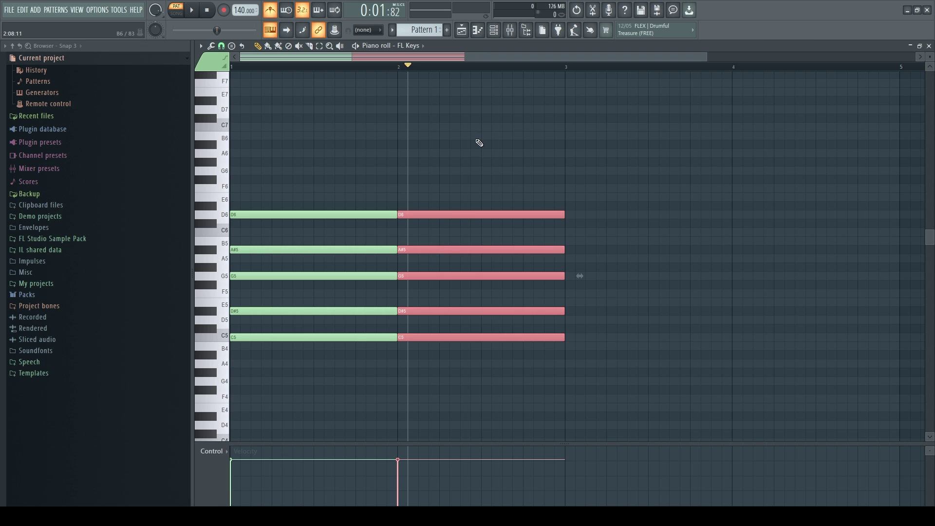
{"action": "key", "text": "Delete"}
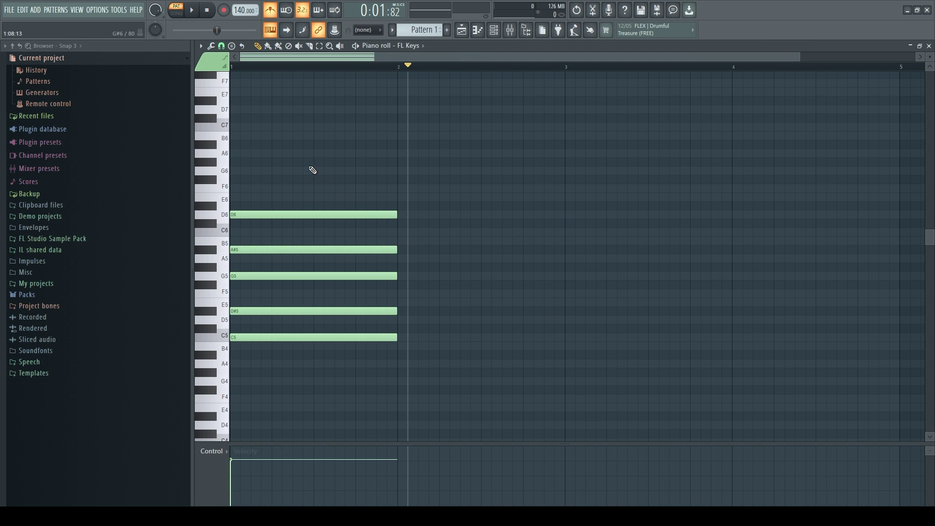
- Replace the notes above C5 in bar 1 with one-bar notes on E5, G5, B5 and D6, forming a C major 9th
{"action": "right_click", "coordinate": [310, 215]}
{"action": "right_click", "coordinate": [310, 250]}
{"action": "right_click", "coordinate": [309, 276]}
{"action": "right_click", "coordinate": [311, 311]}
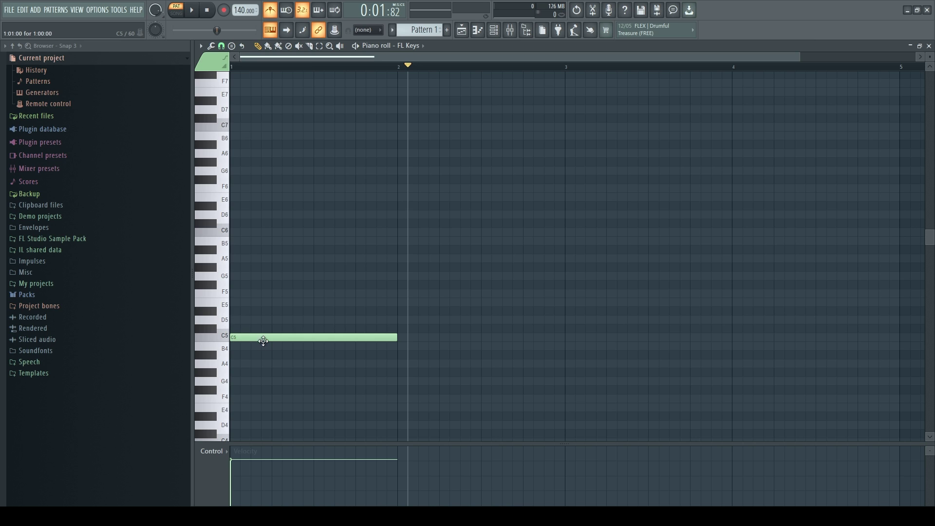
{"action": "left_click", "coordinate": [236, 306]}
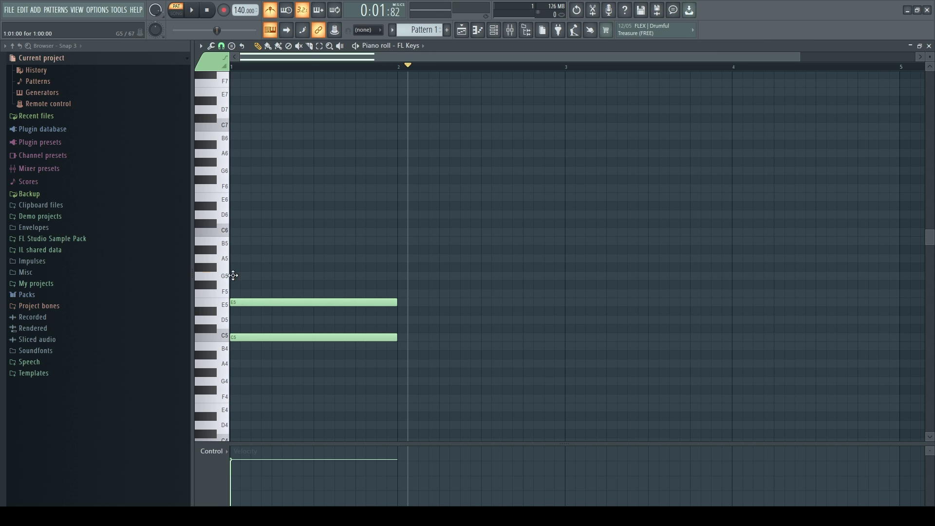
{"action": "left_click", "coordinate": [234, 276]}
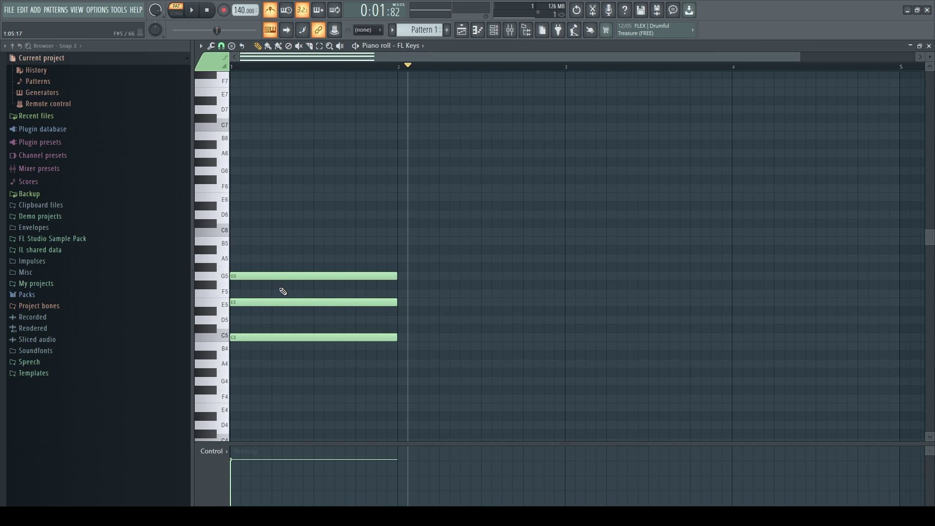
{"action": "left_click", "coordinate": [232, 242]}
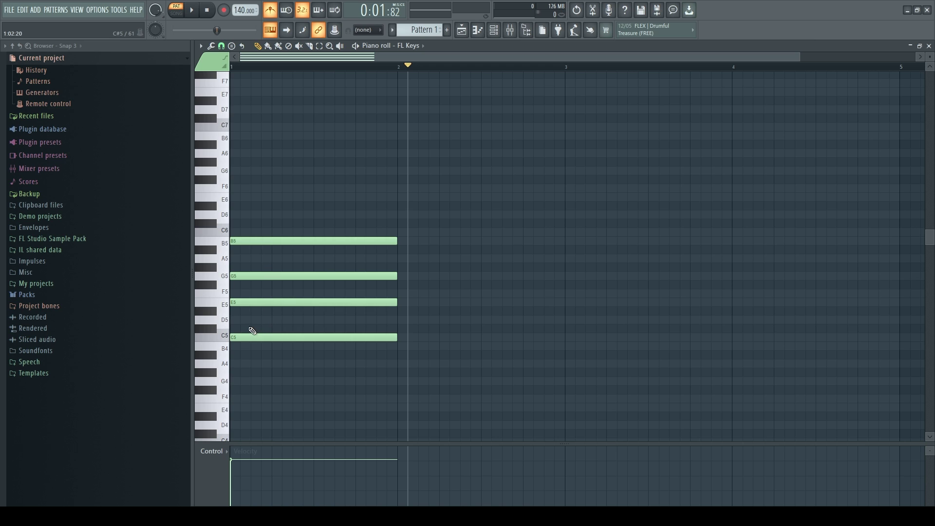
{"action": "left_click", "coordinate": [236, 218]}
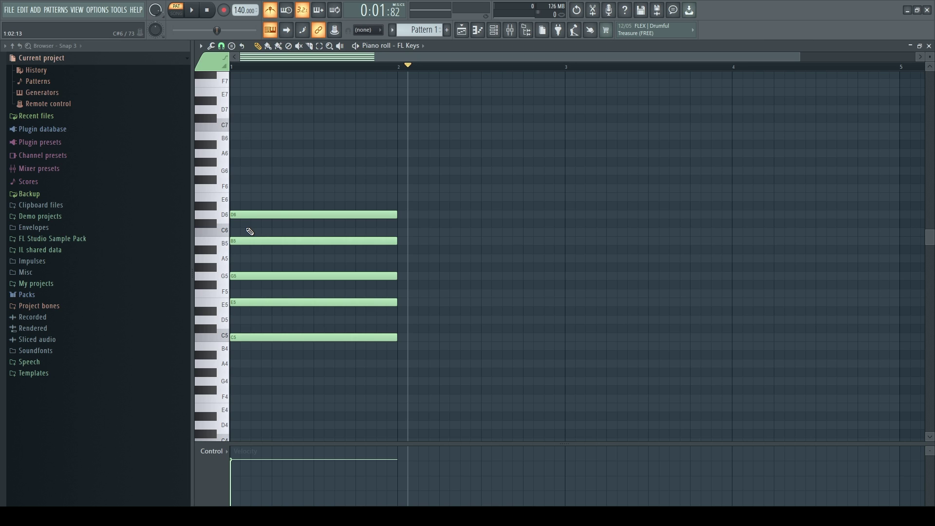
- Stamp a Major chord rooted on C5 at the start of bar 2, and delete it again
{"action": "left_click", "coordinate": [232, 47]}
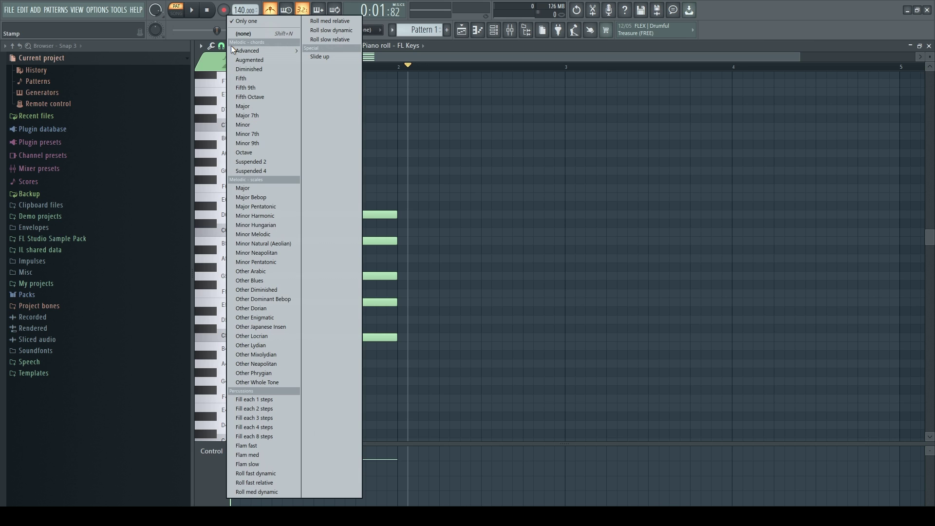
{"action": "left_click", "coordinate": [256, 106]}
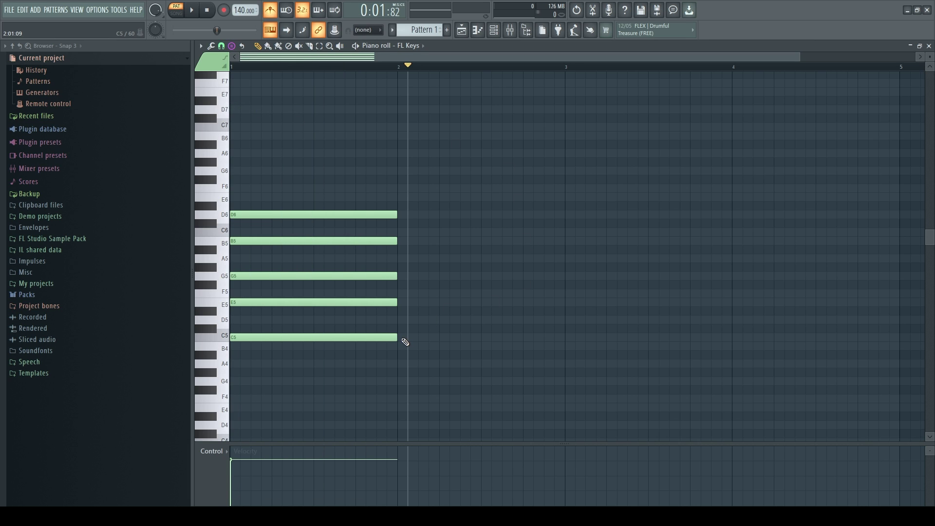
{"action": "left_click", "coordinate": [405, 342]}
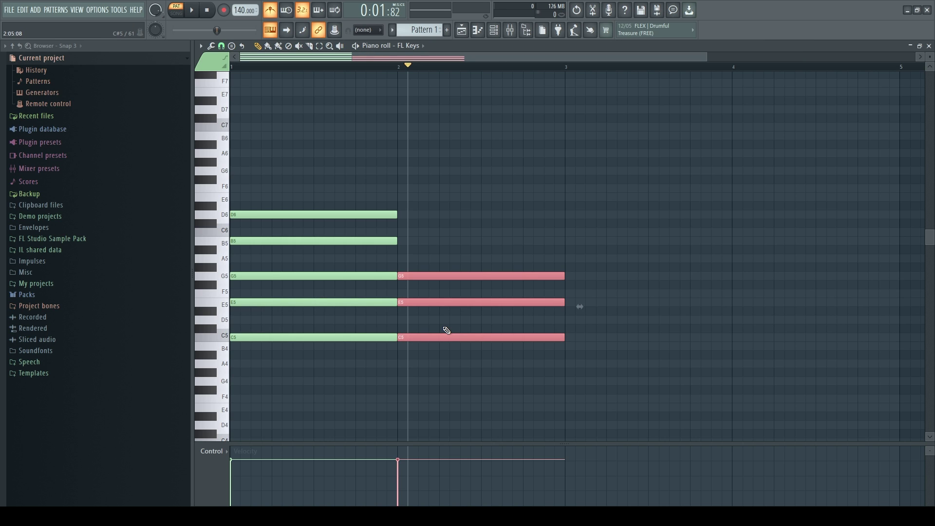
{"action": "right_click", "coordinate": [438, 247]}
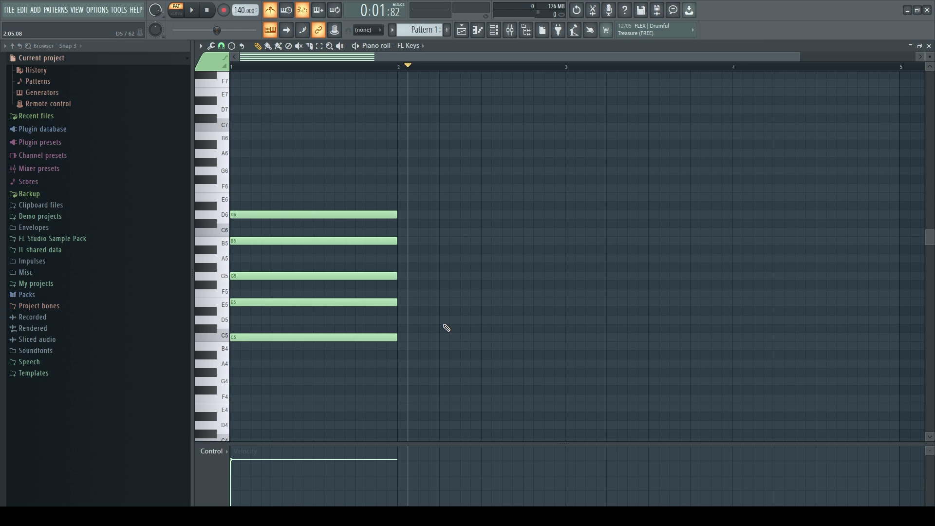
- Stamp a Major 7th chord rooted on C5 at the start of bar 2, and add a one-bar D6 note to form a major 9th
{"action": "left_click", "coordinate": [231, 46]}
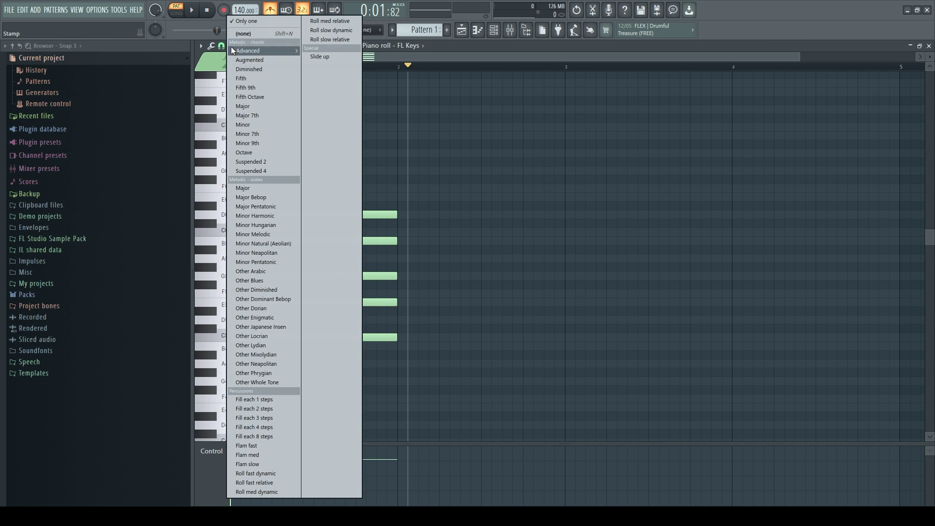
{"action": "left_click", "coordinate": [264, 115]}
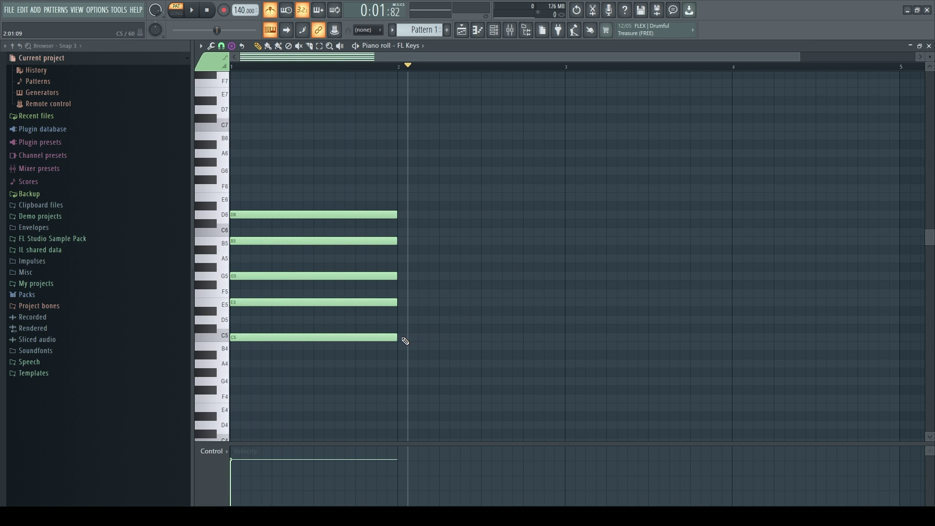
{"action": "left_click", "coordinate": [404, 338]}
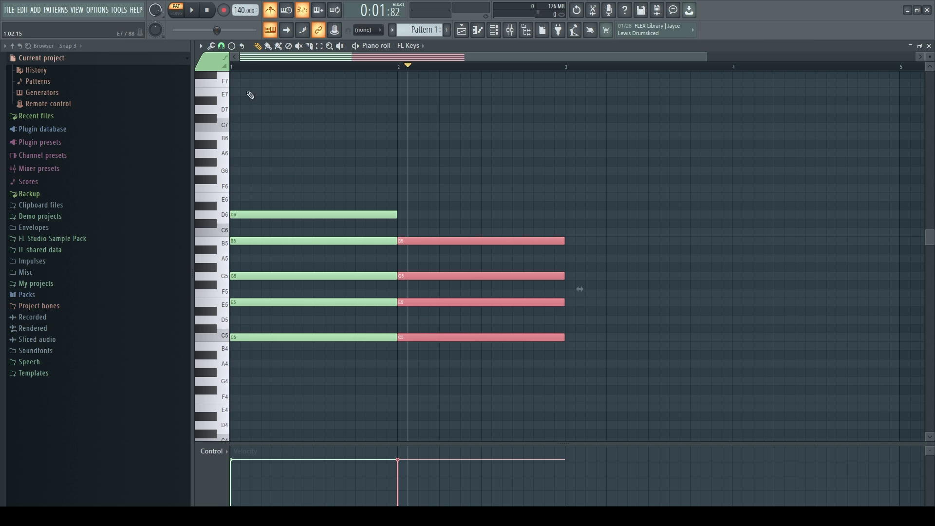
{"action": "left_click", "coordinate": [232, 47]}
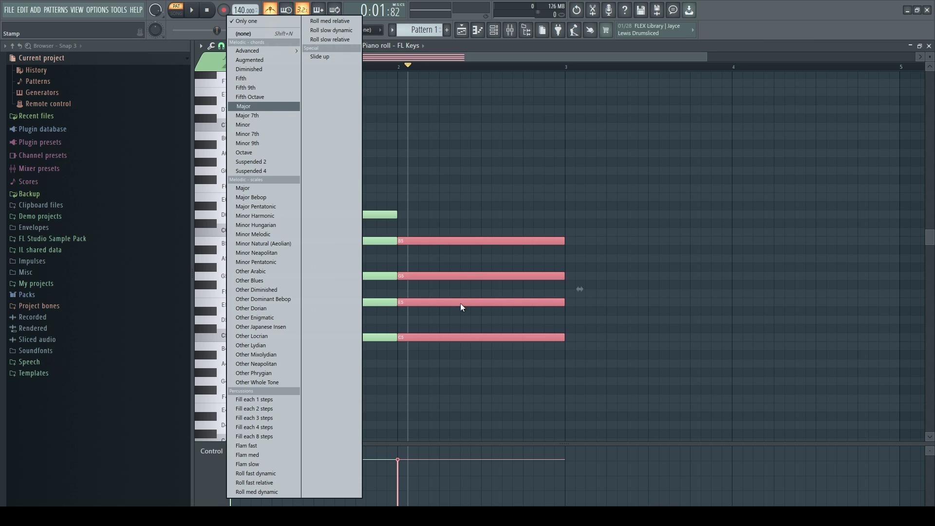
{"action": "left_click", "coordinate": [438, 56]}
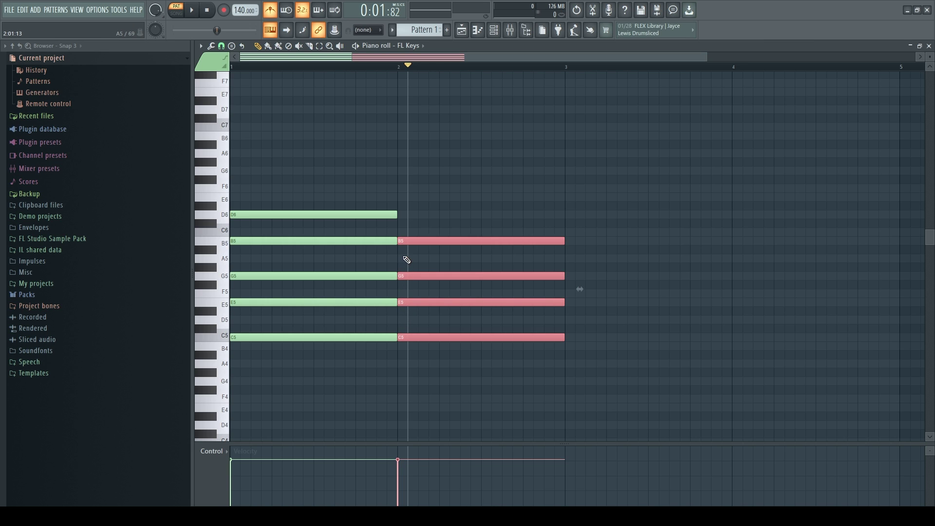
{"action": "left_click", "coordinate": [403, 215]}
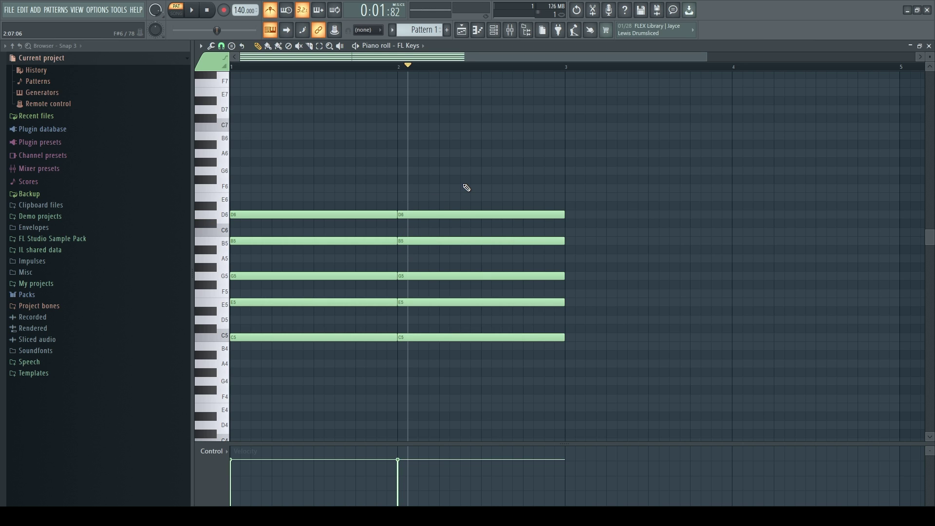